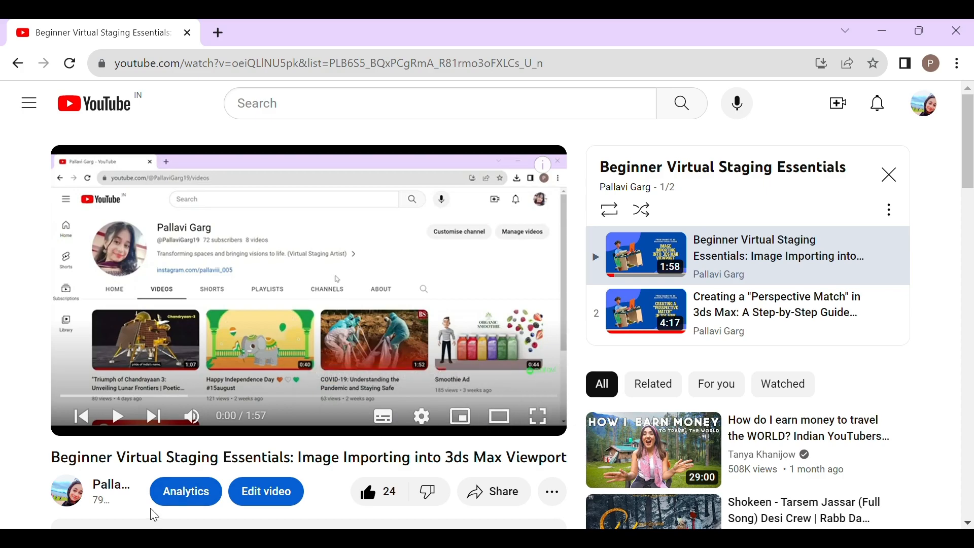
pyautogui.scroll(-3, 249, 487)
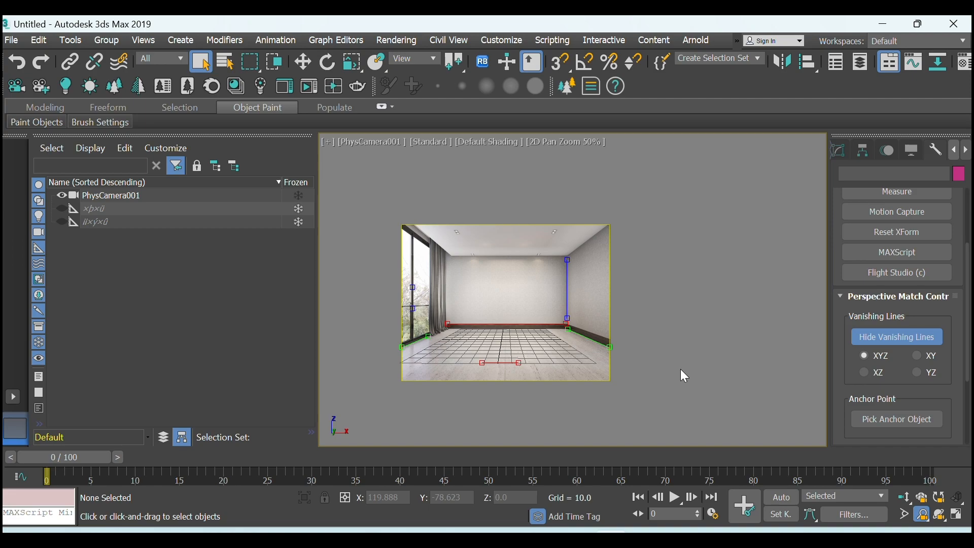
# - Open the render settings and choose CoronaRenderer as the renderer
pyautogui.press('F10')
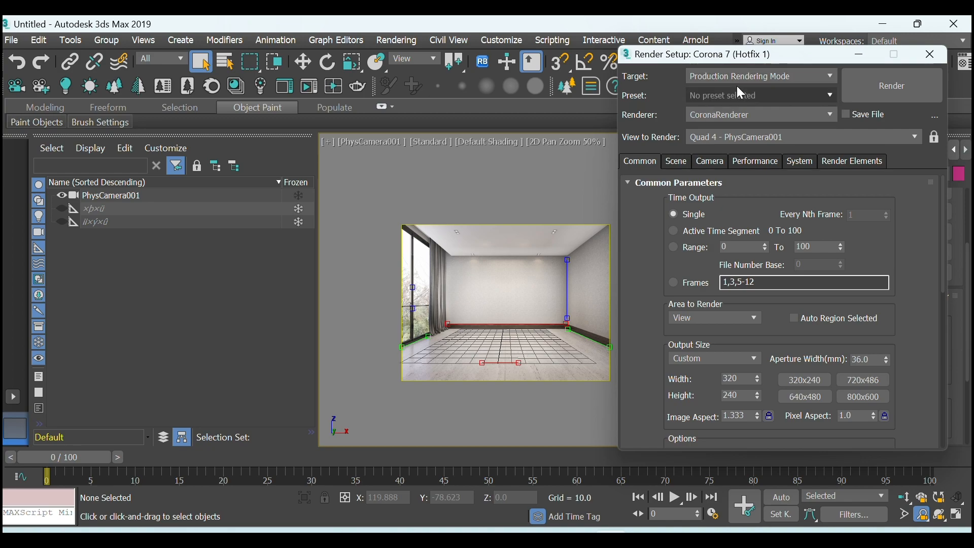
pyautogui.click(723, 114)
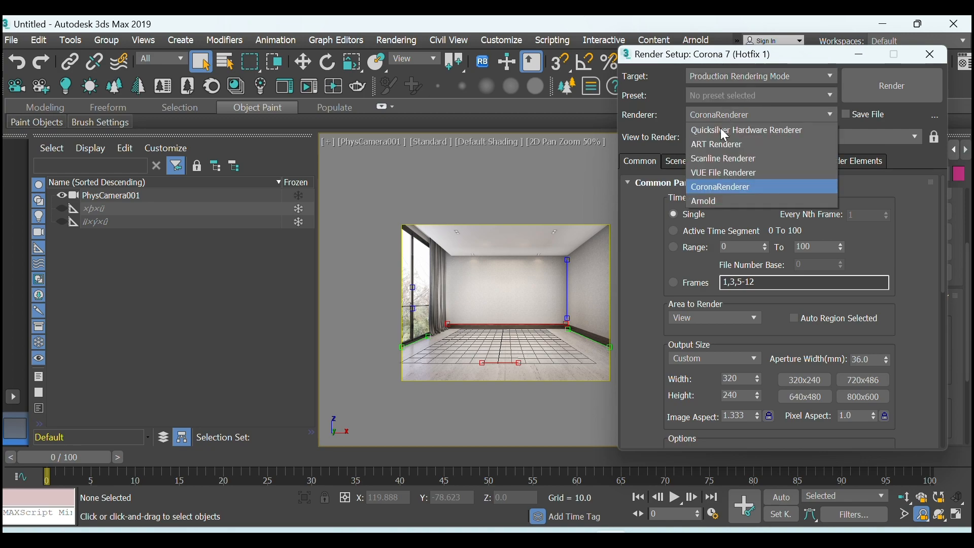
pyautogui.click(732, 189)
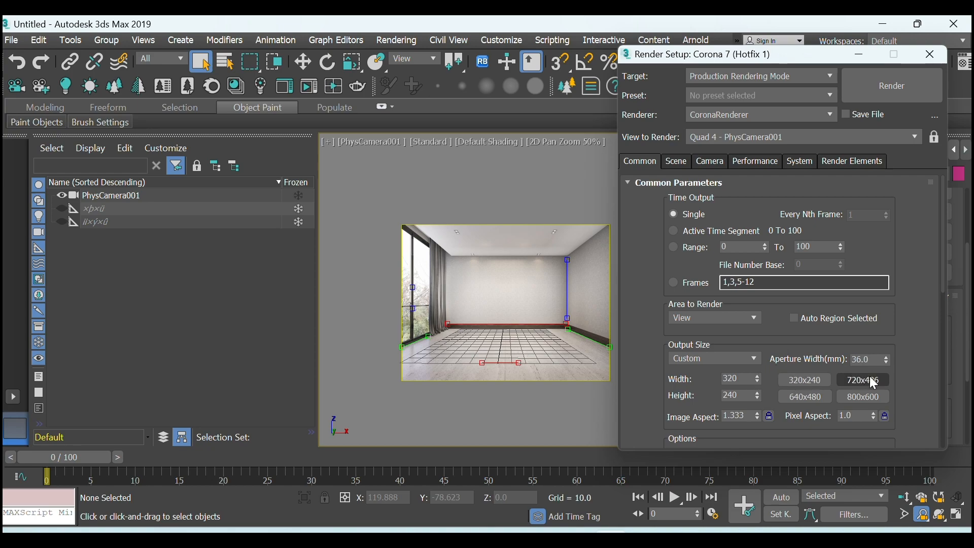
# - Set the render output size to a width of 2933 and a height of 2200
pyautogui.doubleClick(744, 379)
pyautogui.write('2933')
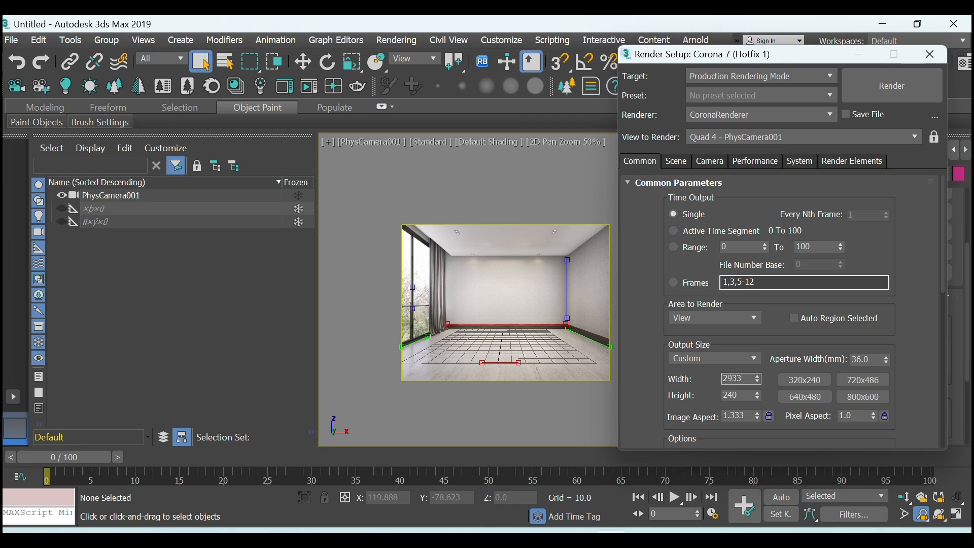
pyautogui.click(746, 395)
pyautogui.write('0')
pyautogui.click(739, 394)
pyautogui.doubleClick(730, 396)
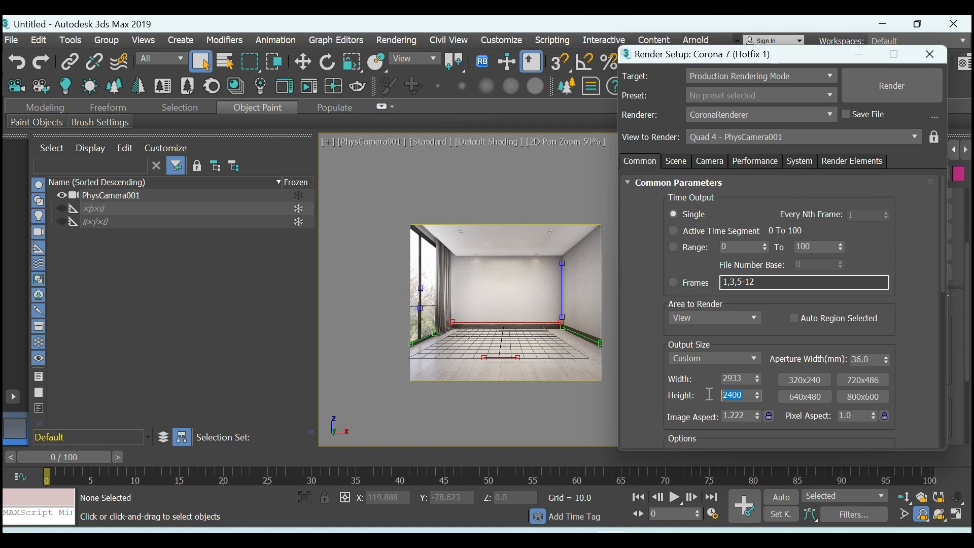
pyautogui.write('220')
pyautogui.press('Return')
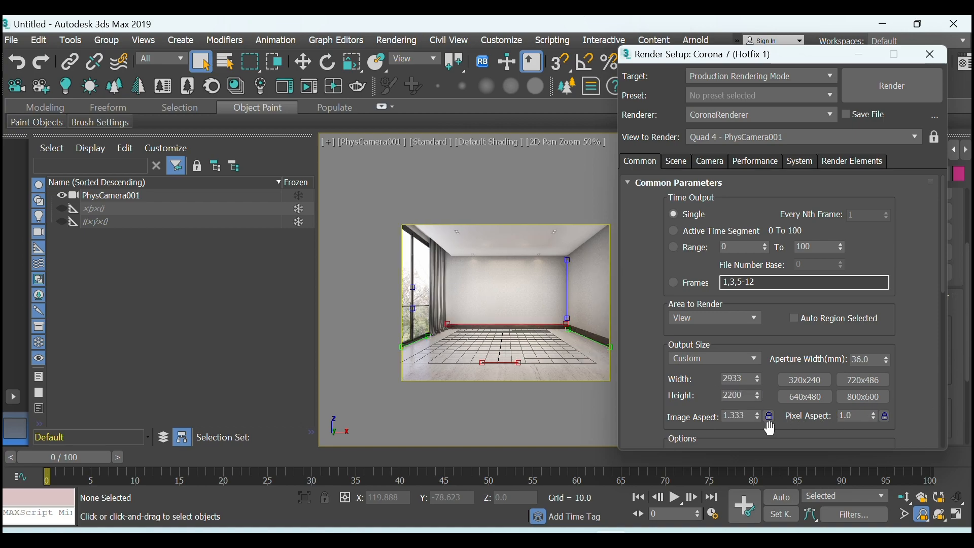
# - Lock the image aspect and pixel aspect of the render output, and close the render settings
pyautogui.click(770, 417)
pyautogui.click(888, 415)
pyautogui.moveTo(941, 249); pyautogui.dragTo(944, 307)
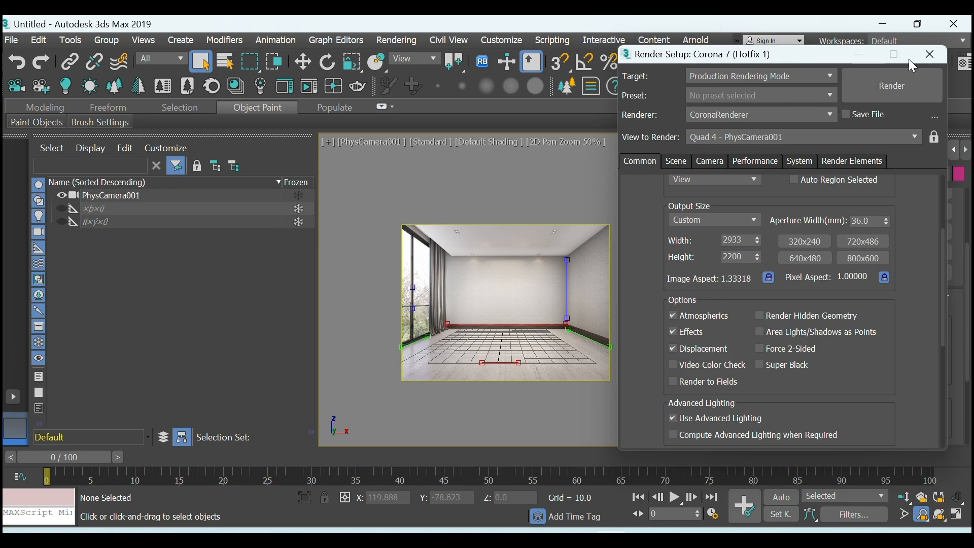
pyautogui.click(932, 55)
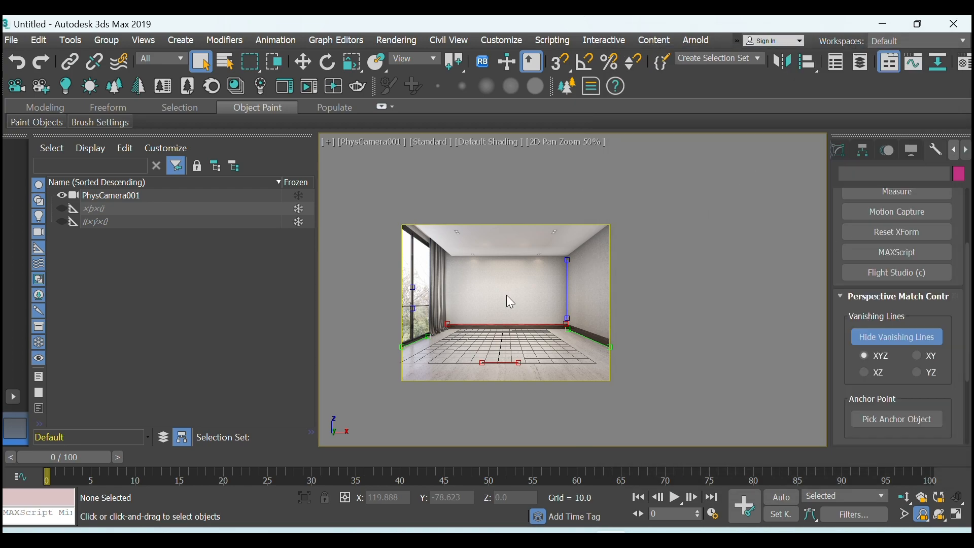
# - Hide the grid in the camera view of the empty room
pyautogui.scroll(3, 419, 377)
pyautogui.moveTo(616, 364); pyautogui.dragTo(588, 415, button='middle')
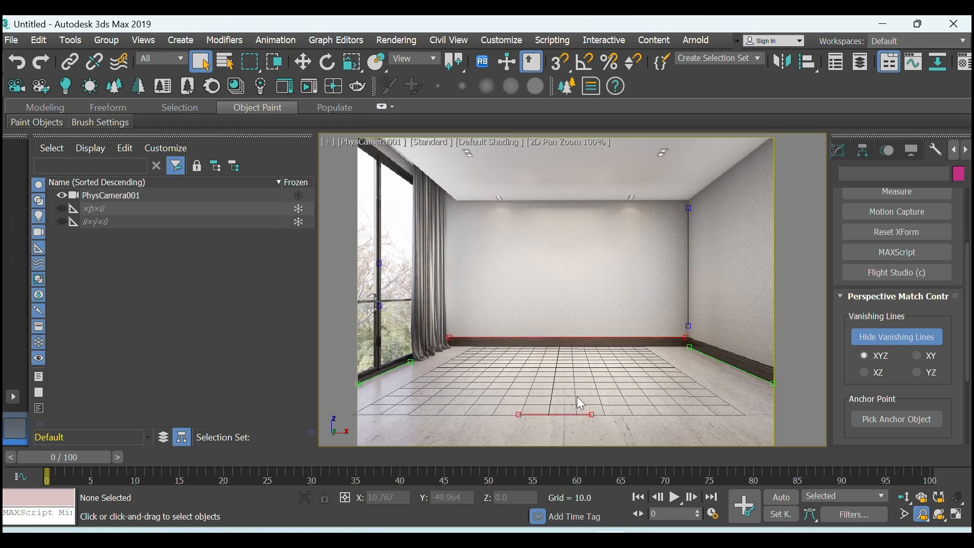
pyautogui.press('g')
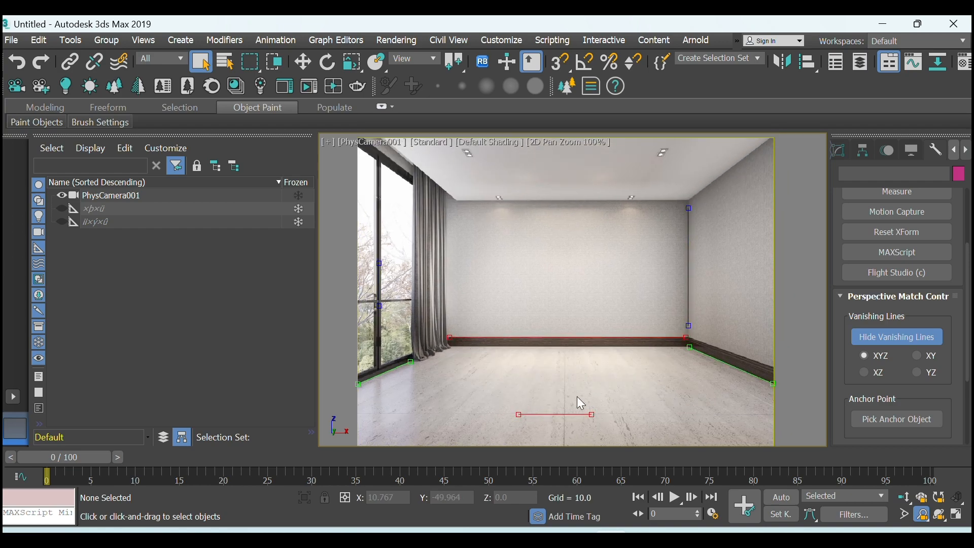
# - Create a plane on the floor from the room's back right corner, about 82 long and 56 wide
pyautogui.click(843, 149)
pyautogui.click(957, 151)
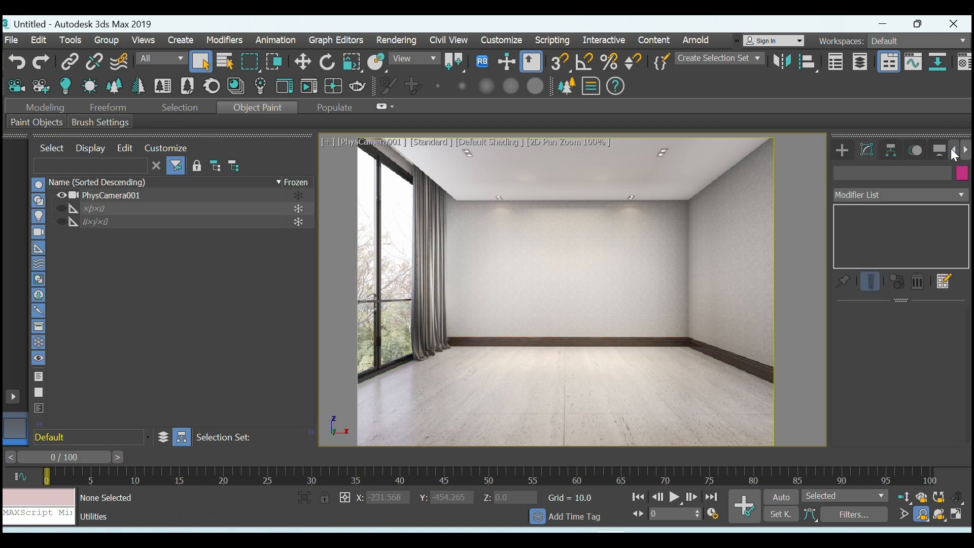
pyautogui.click(838, 149)
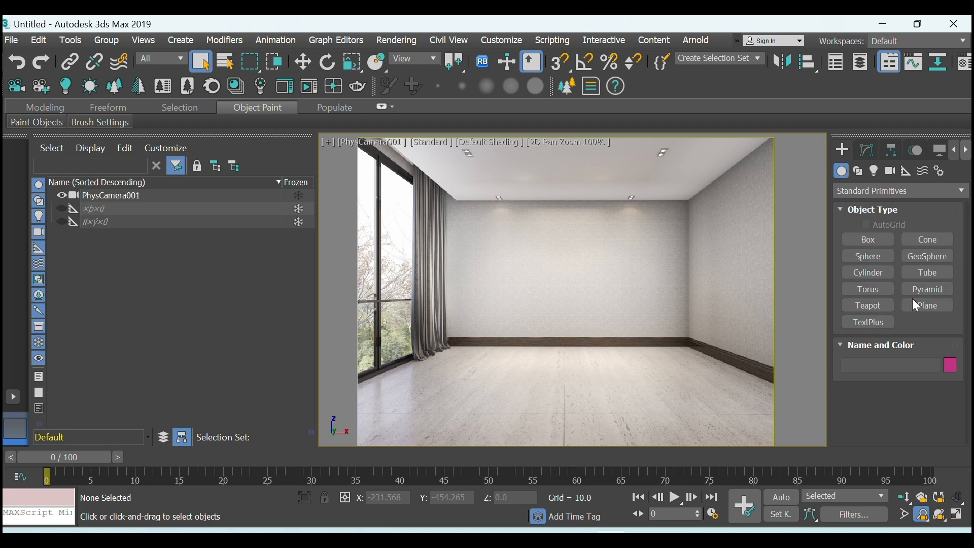
pyautogui.click(935, 303)
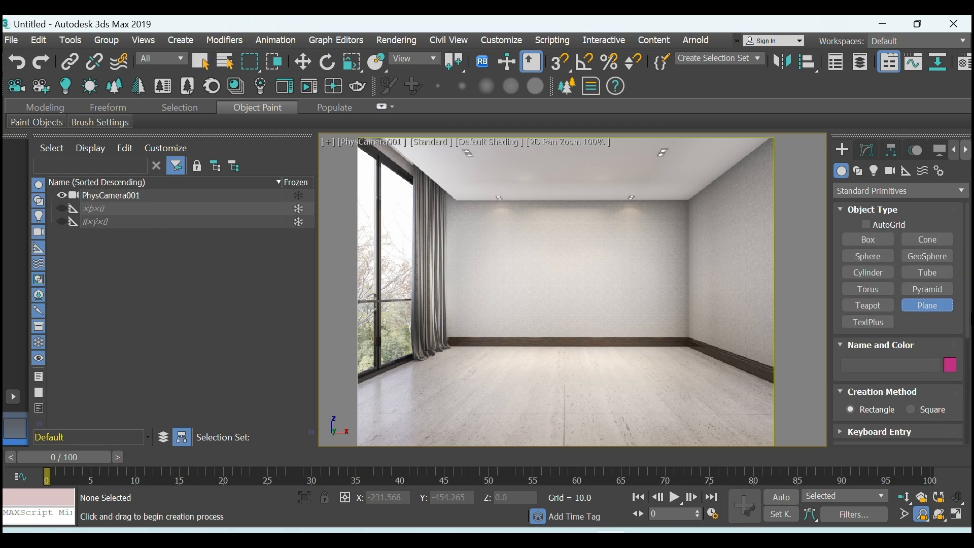
pyautogui.scroll(-5, 888, 290)
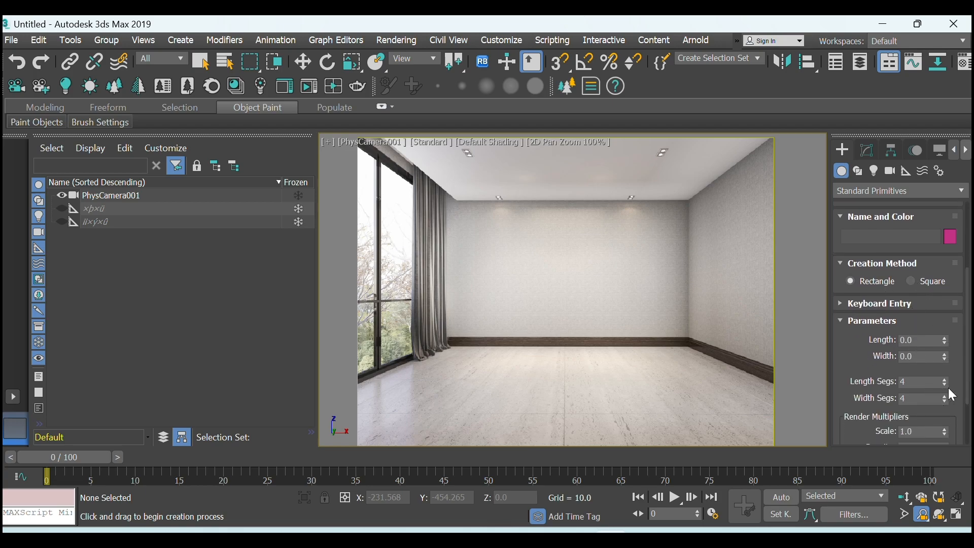
pyautogui.scroll(-4, 967, 304)
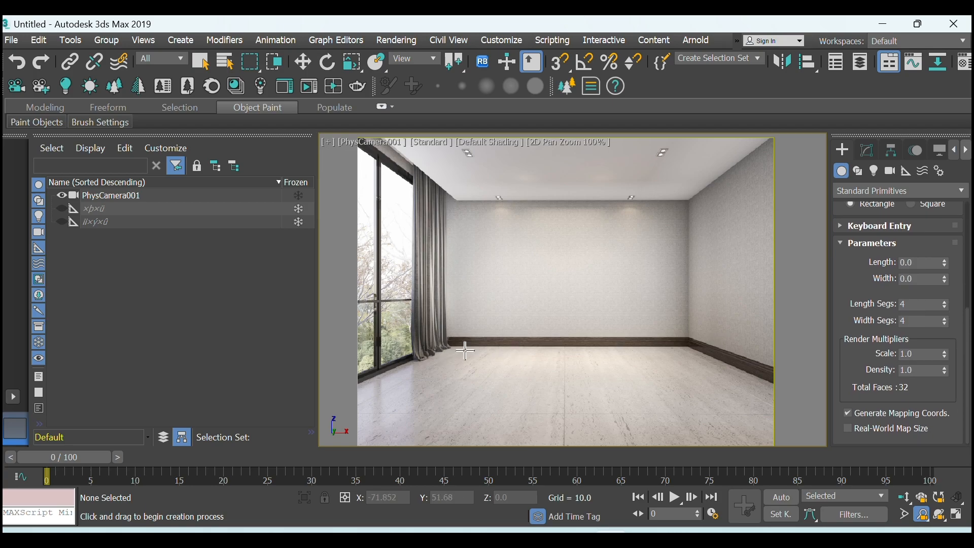
pyautogui.scroll(5, 675, 351)
pyautogui.click(705, 339)
pyautogui.moveTo(704, 339); pyautogui.dragTo(363, 547)
pyautogui.scroll(-2, 532, 379)
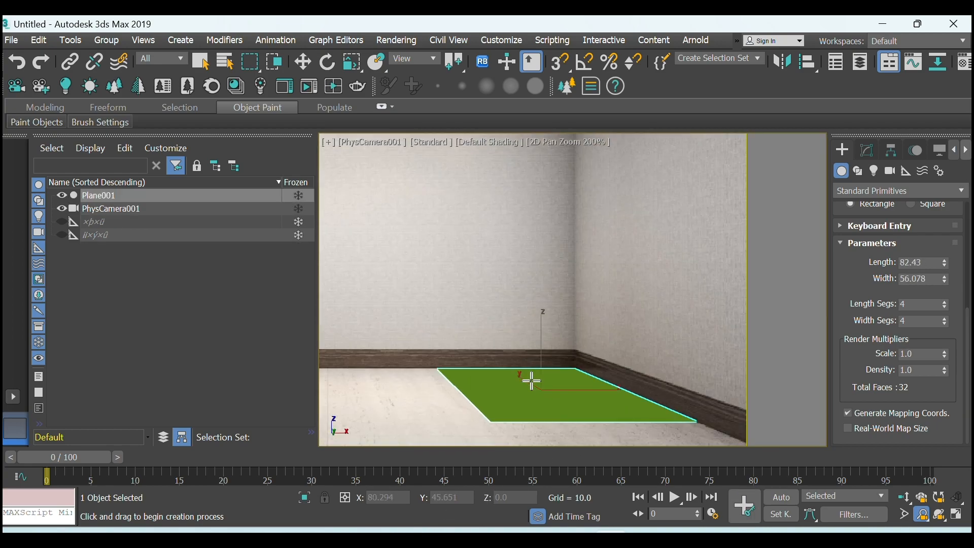
# - Show the view in wireframe and set the floor plane's length and width segments to 1
pyautogui.moveTo(532, 379); pyautogui.dragTo(560, 325, button='middle')
pyautogui.press('F3')
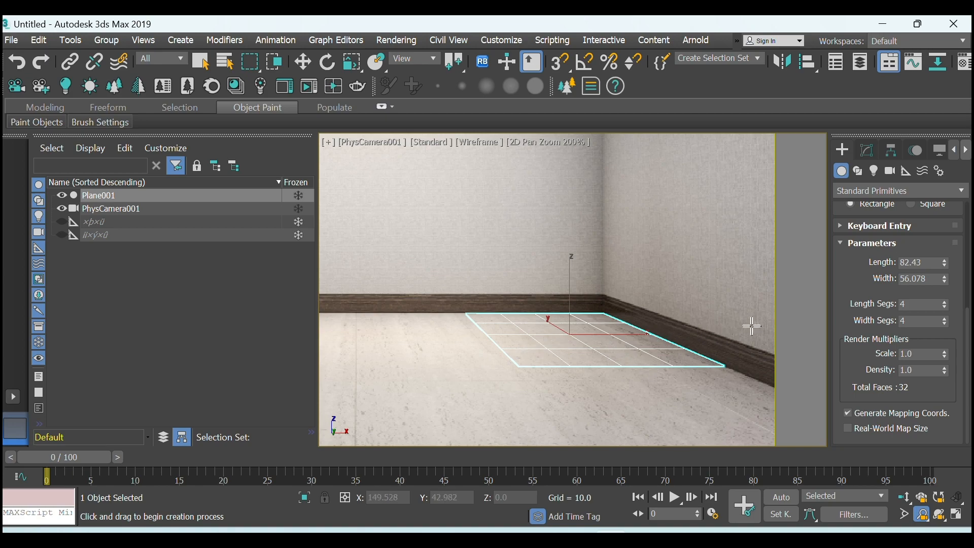
pyautogui.moveTo(945, 306); pyautogui.dragTo(945, 327)
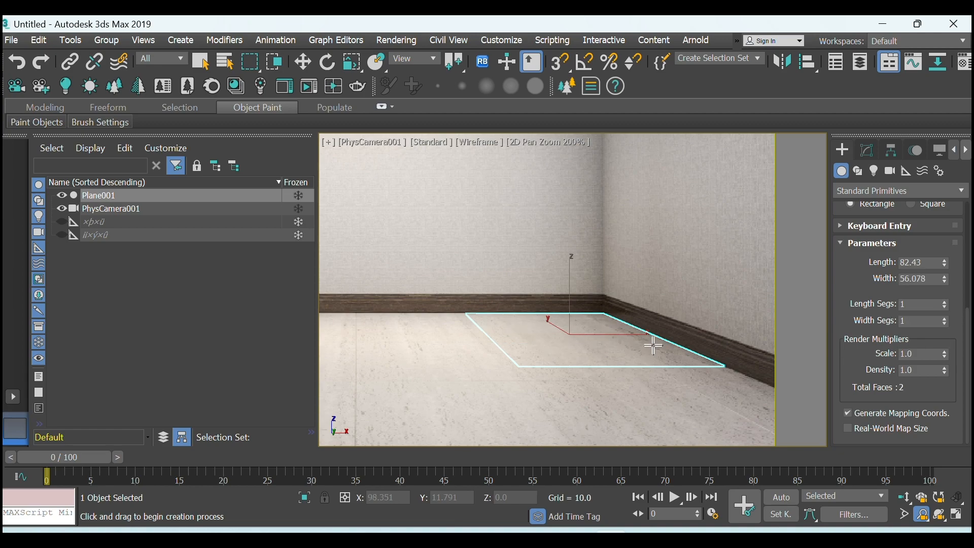
# - Convert the floor plane to an Editable Poly
pyautogui.scroll(-2, 619, 340)
pyautogui.click(305, 63)
pyautogui.click(304, 63)
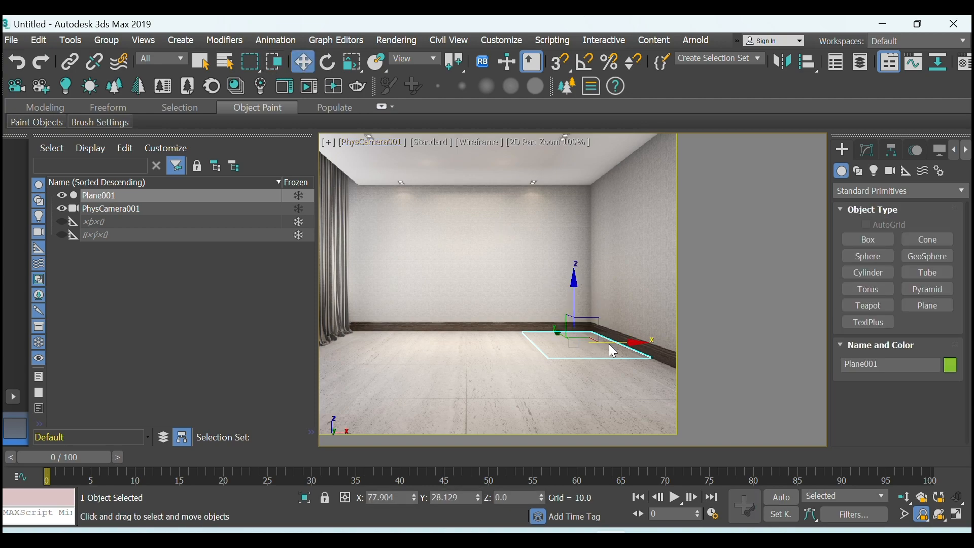
pyautogui.rightClick(609, 344)
pyautogui.moveTo(664, 500)
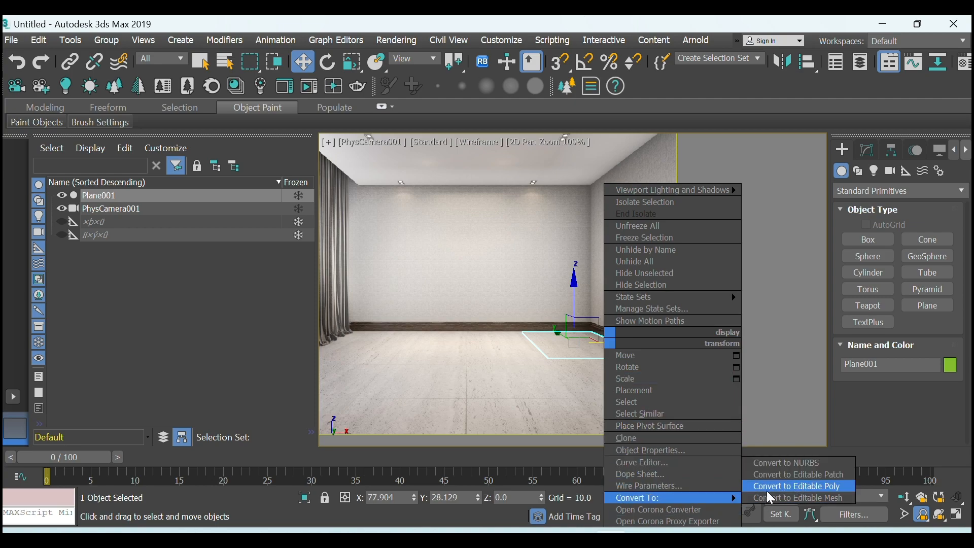
pyautogui.click(779, 487)
# - Move the floor plane's left edge along X until it lines up with the base of the window wall
pyautogui.moveTo(567, 358); pyautogui.dragTo(602, 371, button='middle')
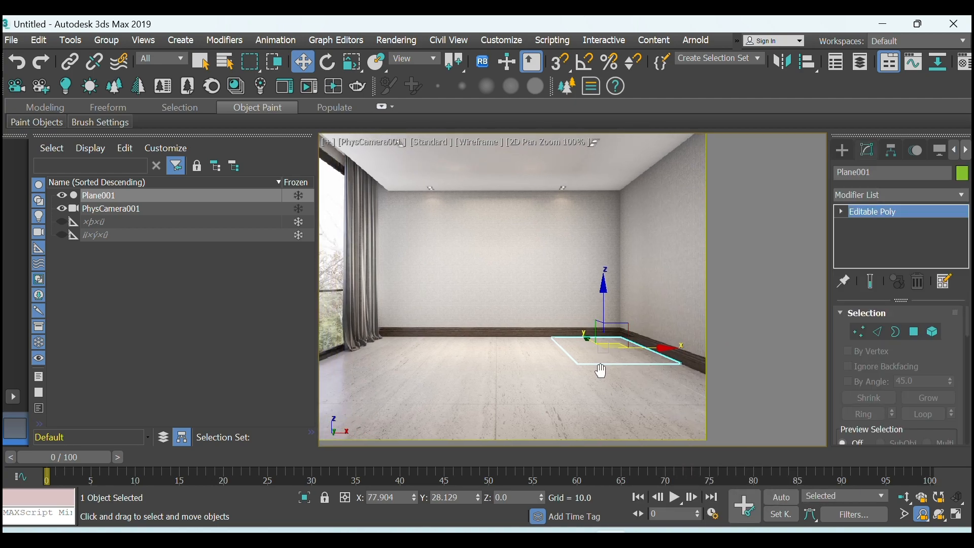
pyautogui.press('2')
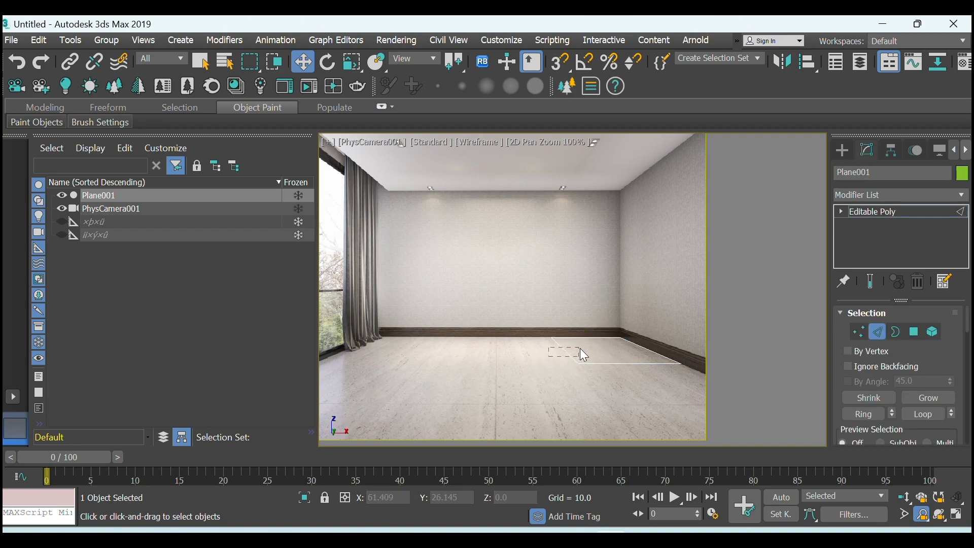
pyautogui.moveTo(581, 350); pyautogui.dragTo(582, 351)
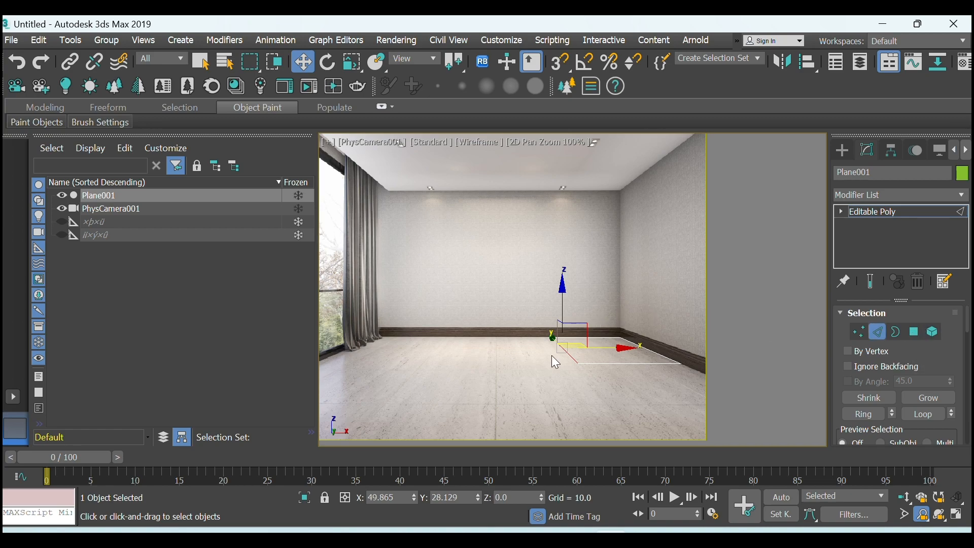
pyautogui.scroll(3, 546, 361)
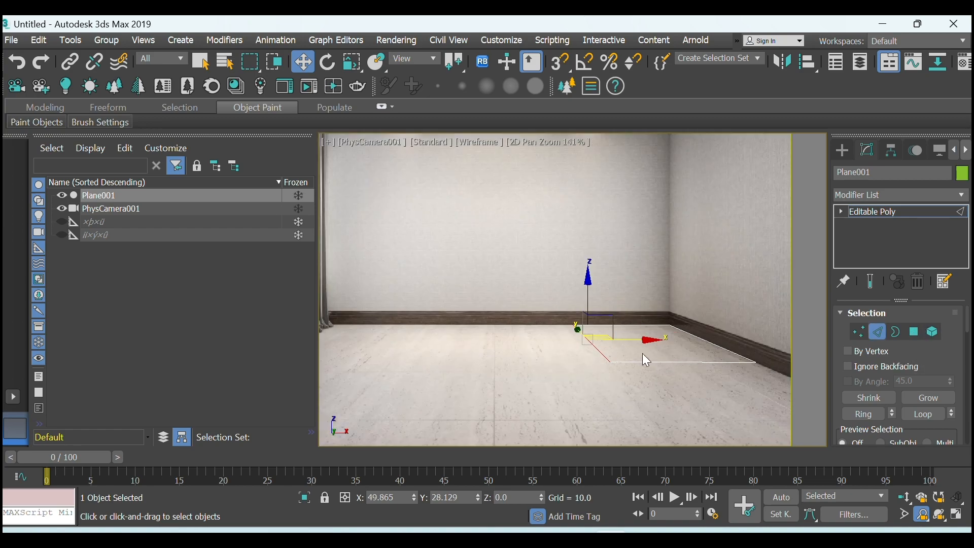
pyautogui.moveTo(623, 342); pyautogui.dragTo(376, 339)
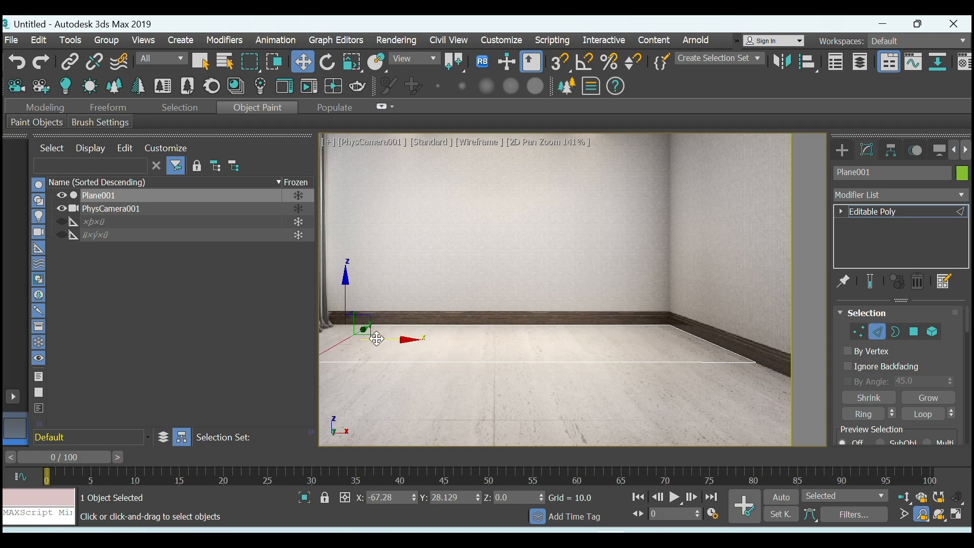
pyautogui.moveTo(376, 338); pyautogui.dragTo(502, 351, button='middle')
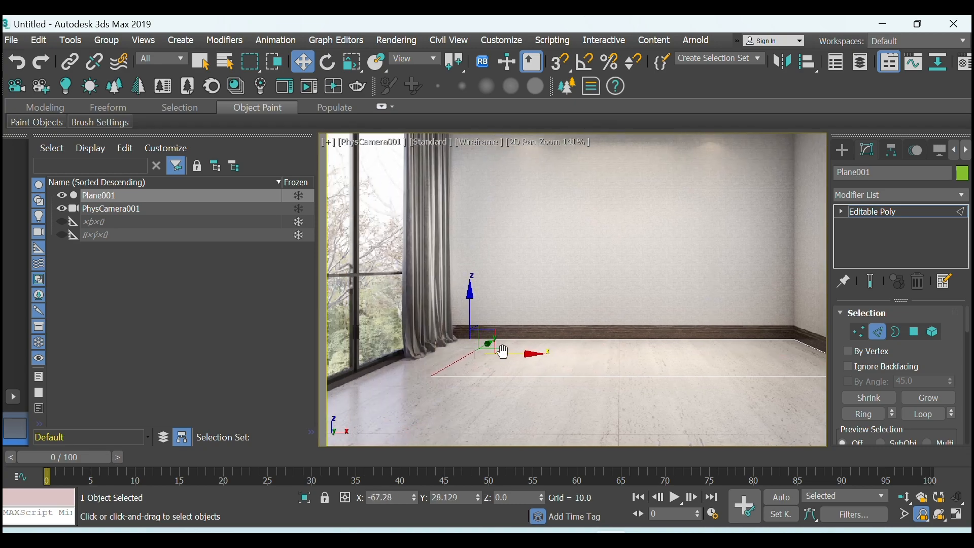
pyautogui.scroll(3, 504, 352)
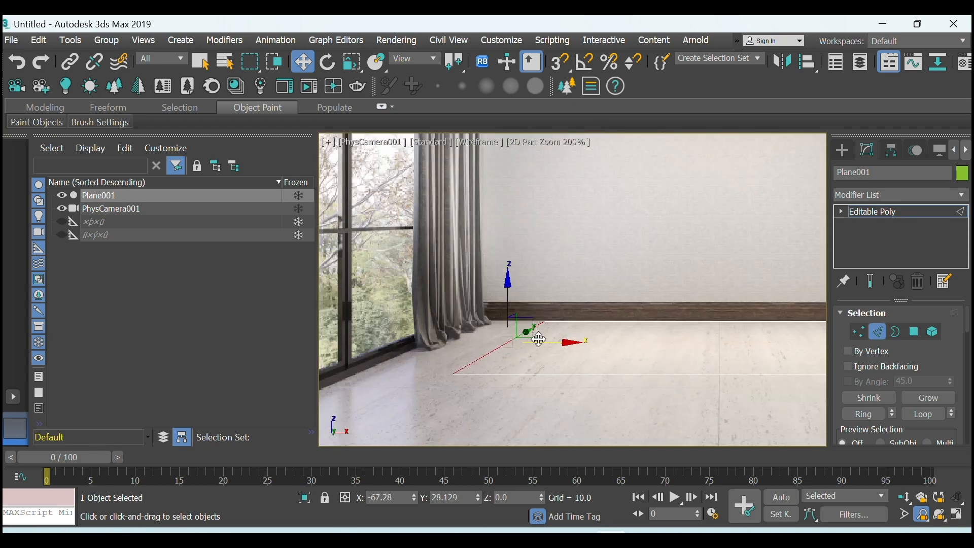
pyautogui.moveTo(479, 330); pyautogui.dragTo(465, 329)
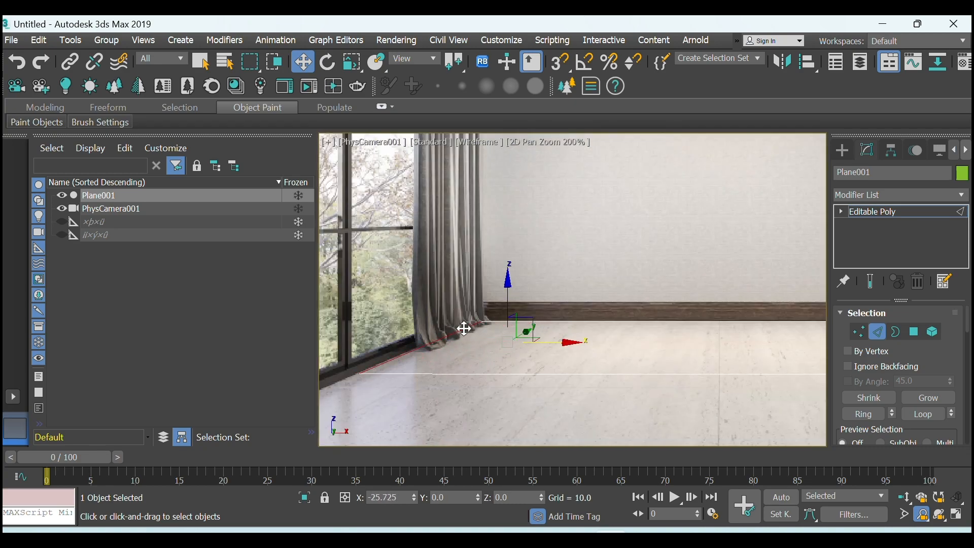
# - Move the floor plane's front edge to about Y -100, beyond the photo's lower border, and check the floor coverage in shaded display
pyautogui.scroll(-3, 617, 344)
pyautogui.scroll(-9, 635, 338)
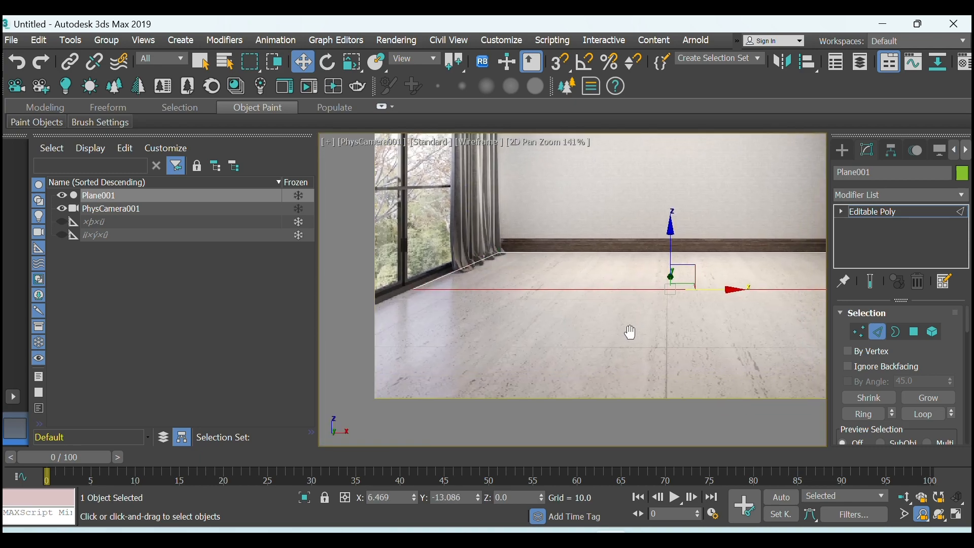
pyautogui.scroll(6, 625, 305)
pyautogui.moveTo(634, 292); pyautogui.dragTo(633, 382)
pyautogui.moveTo(633, 383); pyautogui.dragTo(553, 382, button='middle')
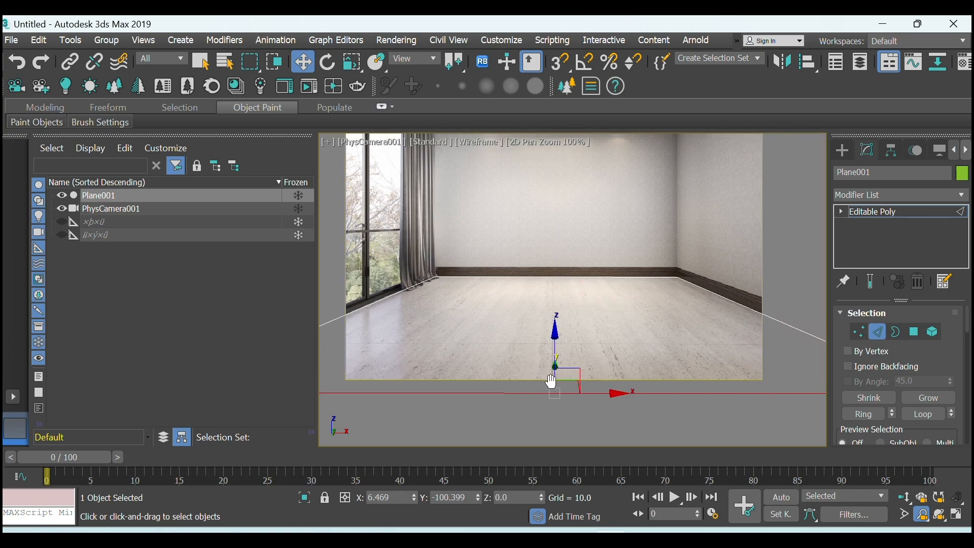
pyautogui.press('F3')
pyautogui.scroll(-3, 637, 294)
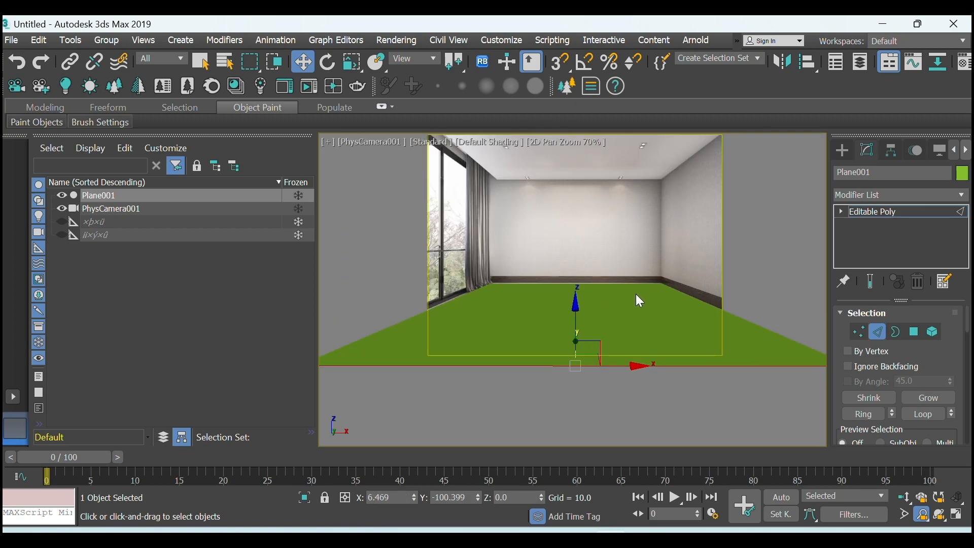
pyautogui.moveTo(636, 294); pyautogui.dragTo(626, 350, button='middle')
pyautogui.press('F3')
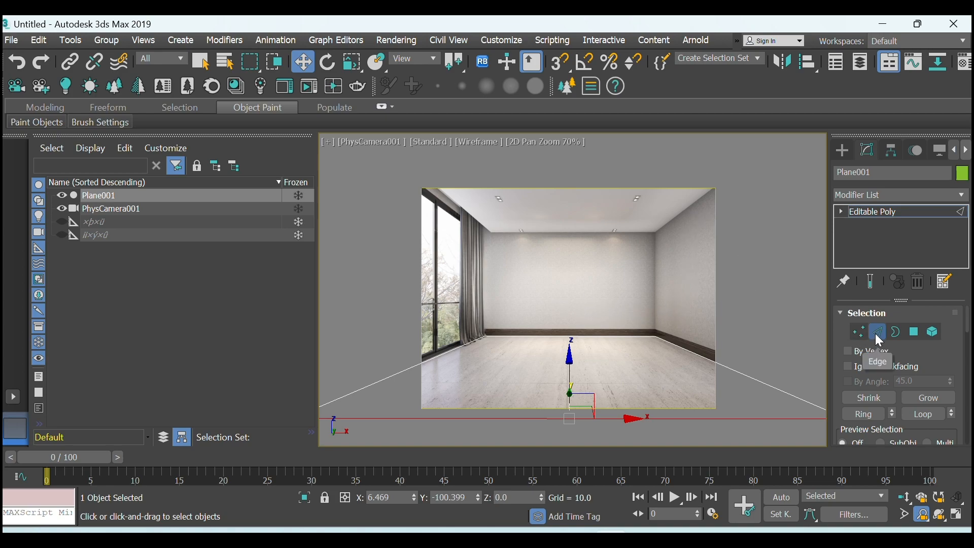
# - Extrude the floor's back and side edges upward to about Z 121 at the ceiling line to form walls, and show them shaded
pyautogui.moveTo(676, 364); pyautogui.dragTo(709, 358)
pyautogui.moveTo(590, 377); pyautogui.dragTo(592, 406, button='middle')
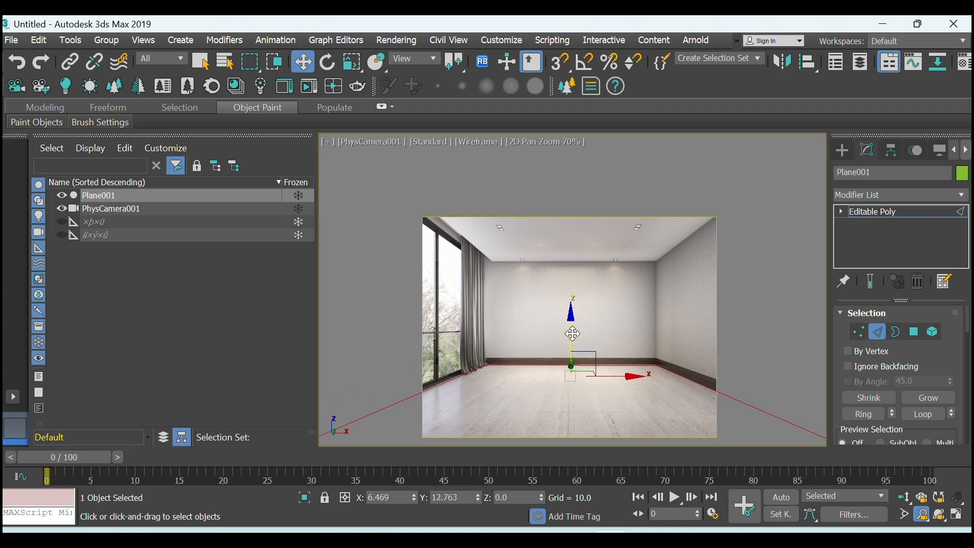
pyautogui.moveTo(573, 314); pyautogui.dragTo(626, 178)
pyautogui.scroll(3, 577, 397)
pyautogui.moveTo(576, 396)
pyautogui.mouseDown(button='middle')
pyautogui.moveTo(585, 344)
pyautogui.moveTo(582, 391)
pyautogui.mouseUp(button='middle')
pyautogui.press('F3')
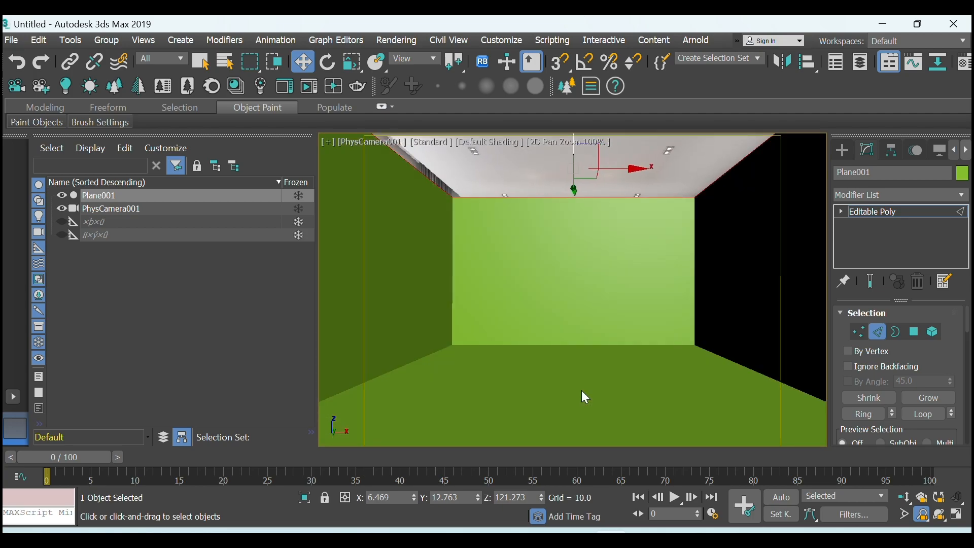
# - Add SwiftLoop edge loops to the walls along the window's curtain-side edge and lower frame edge, working in wireframe
pyautogui.press('F3')
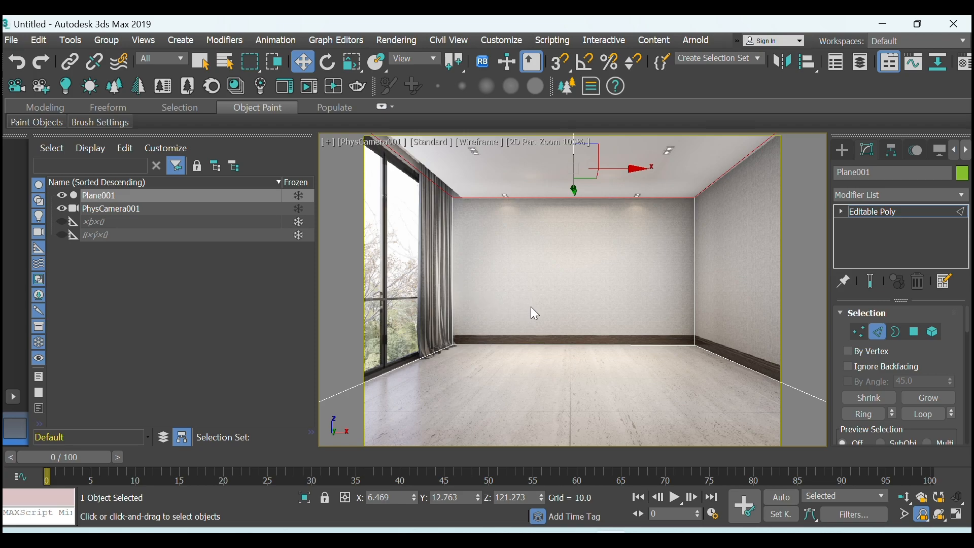
pyautogui.moveTo(533, 306); pyautogui.dragTo(537, 314, button='middle')
pyautogui.click(540, 155)
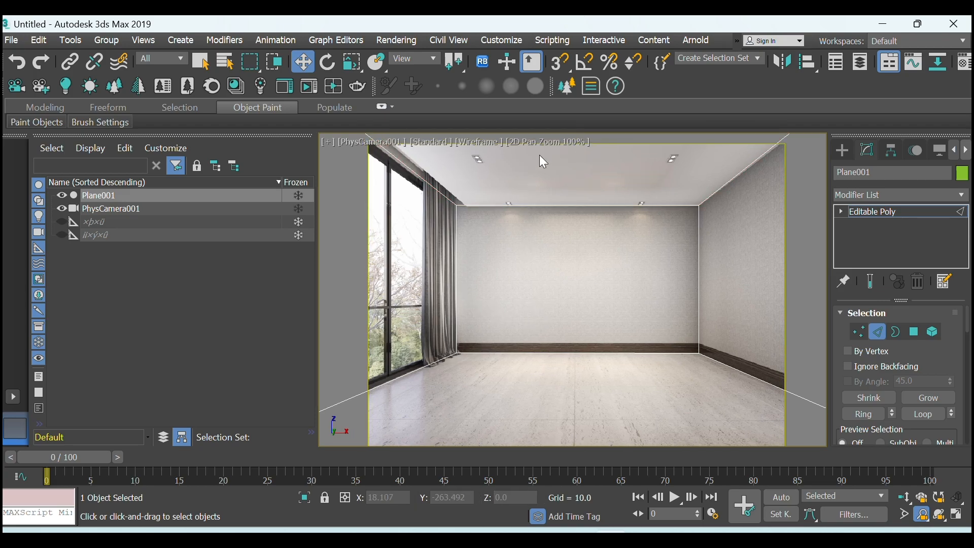
pyautogui.moveTo(540, 154); pyautogui.dragTo(540, 240)
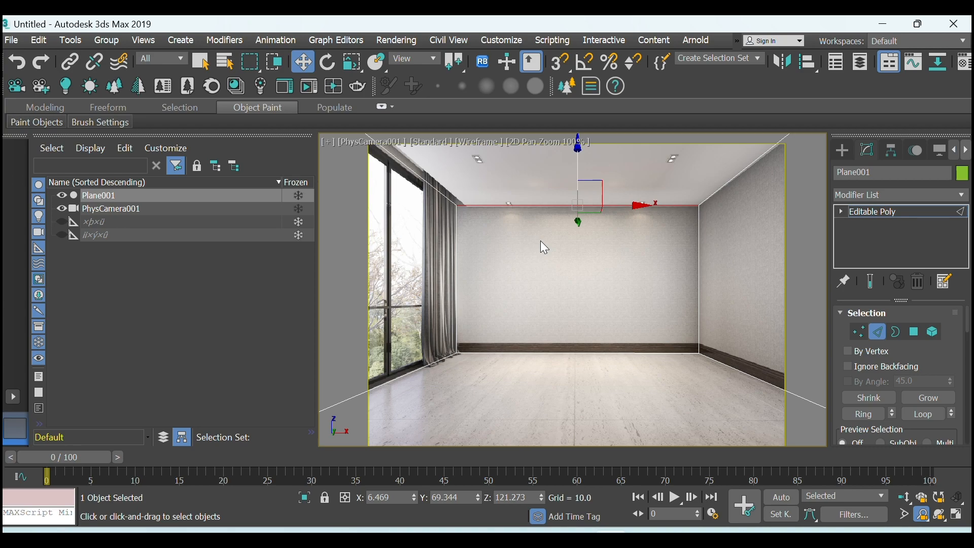
pyautogui.press('x')
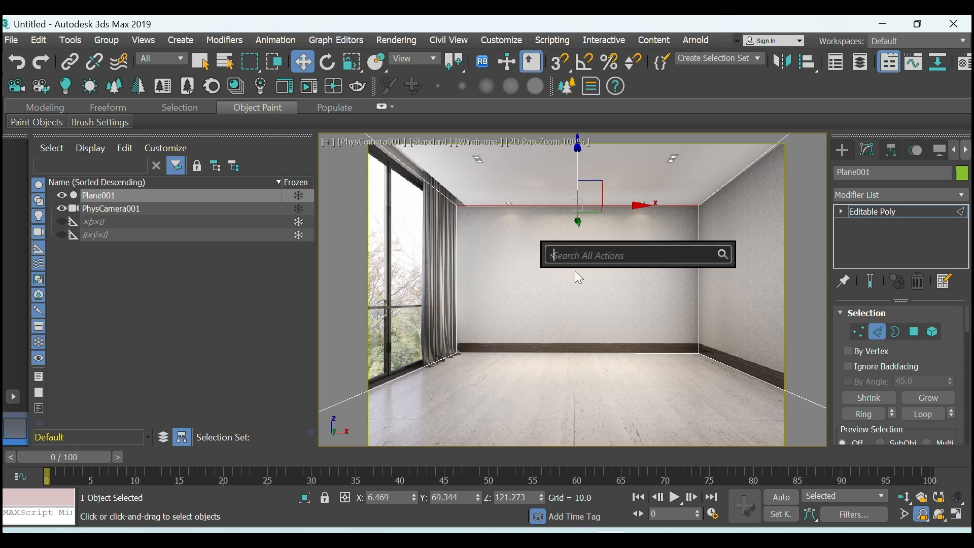
pyautogui.write('swi')
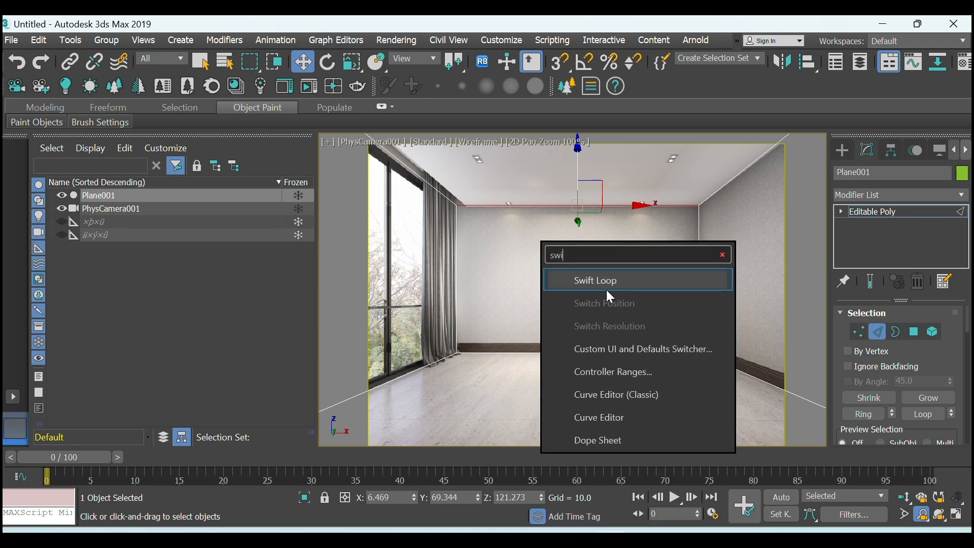
pyautogui.click(607, 282)
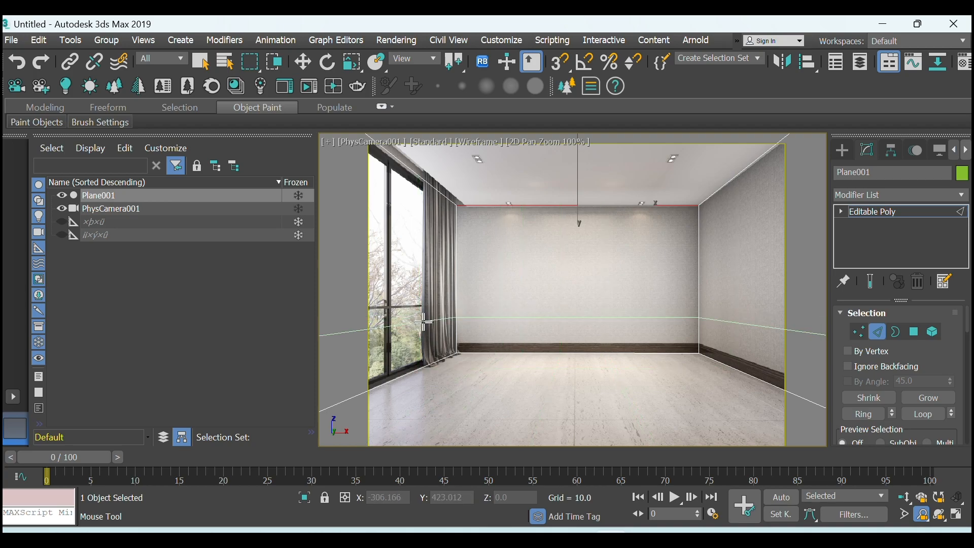
pyautogui.scroll(5, 424, 323)
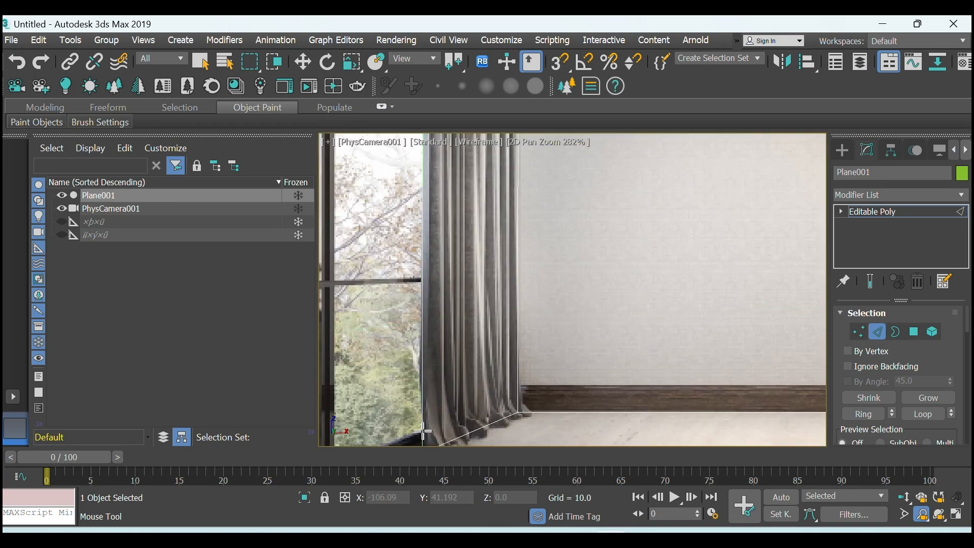
pyautogui.moveTo(423, 431); pyautogui.dragTo(528, 320, button='middle')
pyautogui.scroll(2, 528, 320)
pyautogui.doubleClick(533, 322)
# - Add SwiftLoop edge loops along the window's upper frame edge and both sides of its vertical mullion, and finish the command
pyautogui.scroll(-3, 534, 321)
pyautogui.moveTo(538, 229); pyautogui.dragTo(540, 370, button='middle')
pyautogui.scroll(4, 538, 222)
pyautogui.doubleClick(536, 238)
pyautogui.scroll(-6, 438, 208)
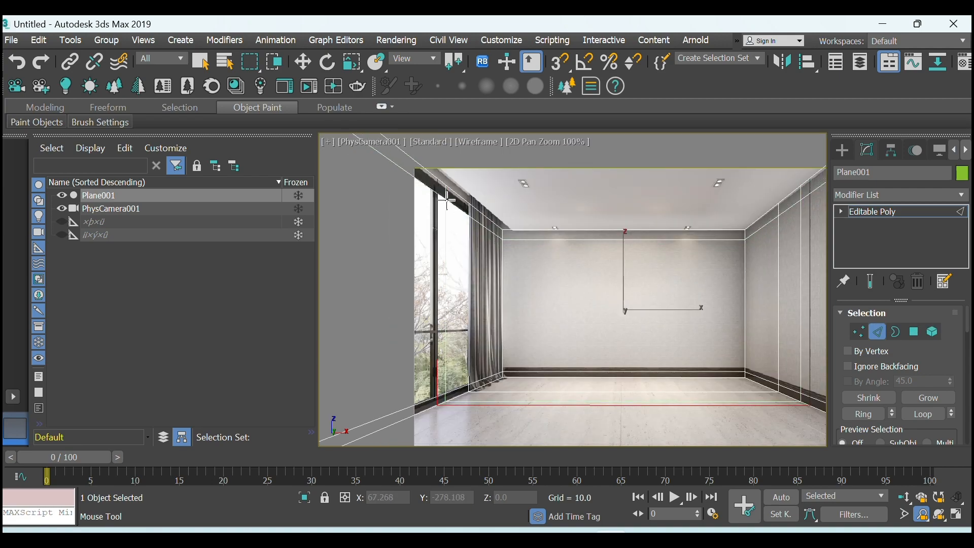
pyautogui.scroll(6, 447, 200)
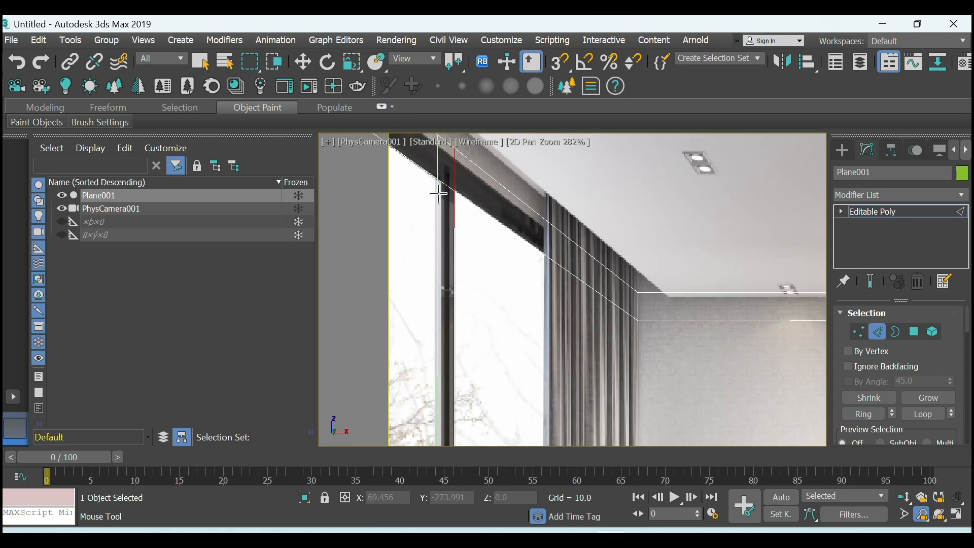
pyautogui.scroll(-6, 440, 194)
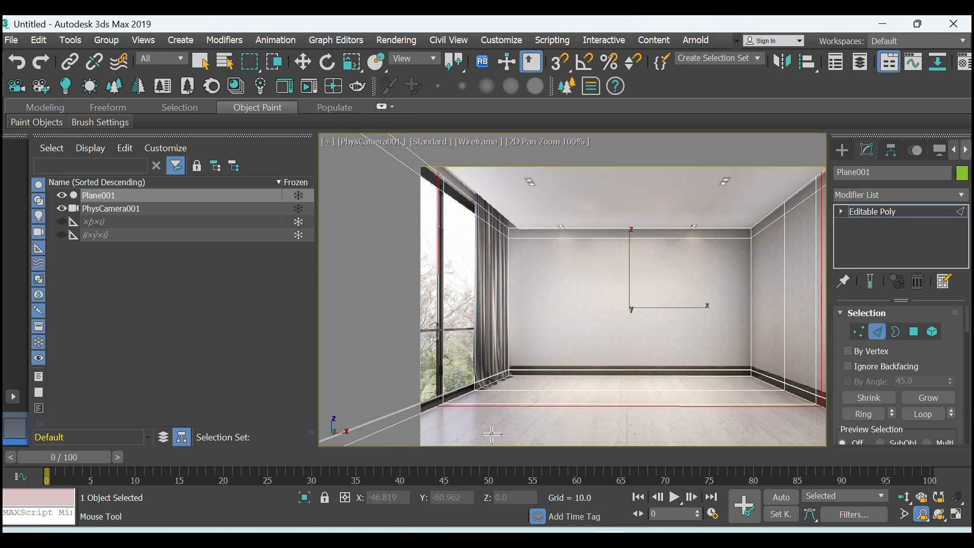
pyautogui.click(315, 60)
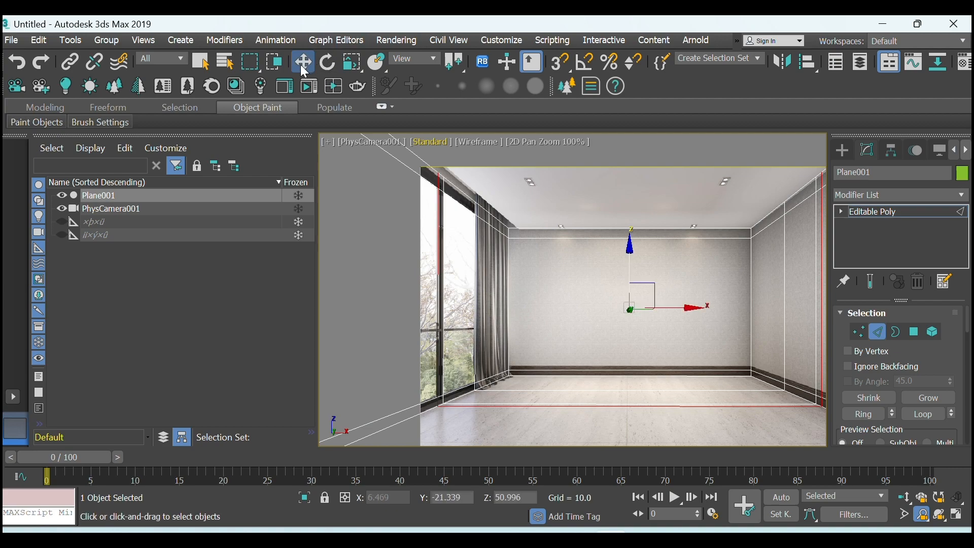
pyautogui.click(387, 279)
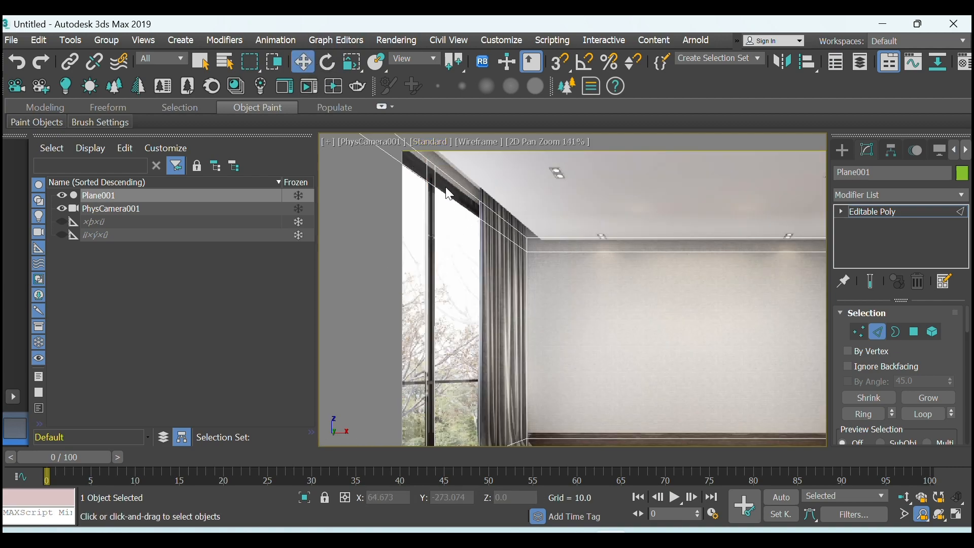
pyautogui.scroll(-5, 467, 304)
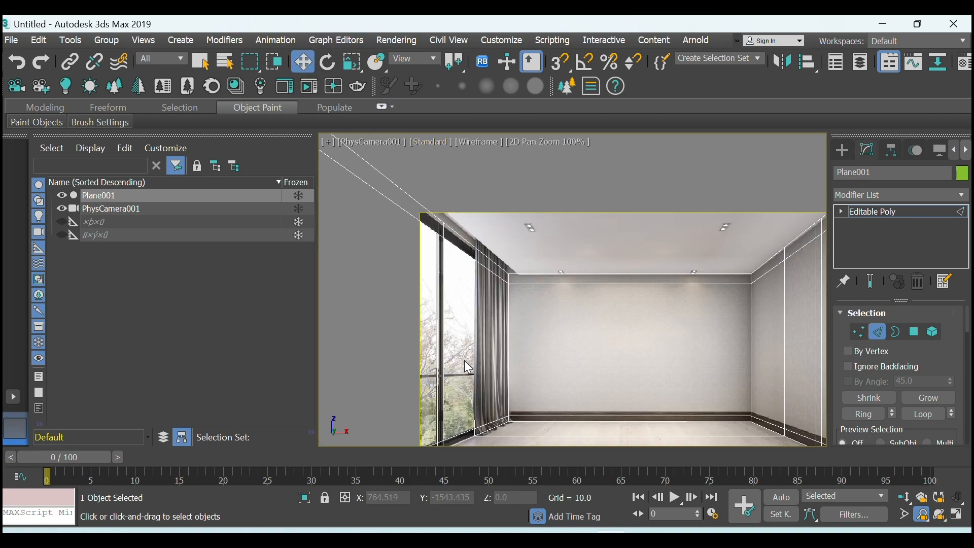
# - Switch to polygon selection and inspect the divided walls in shaded display with and without edged faces
pyautogui.click(916, 333)
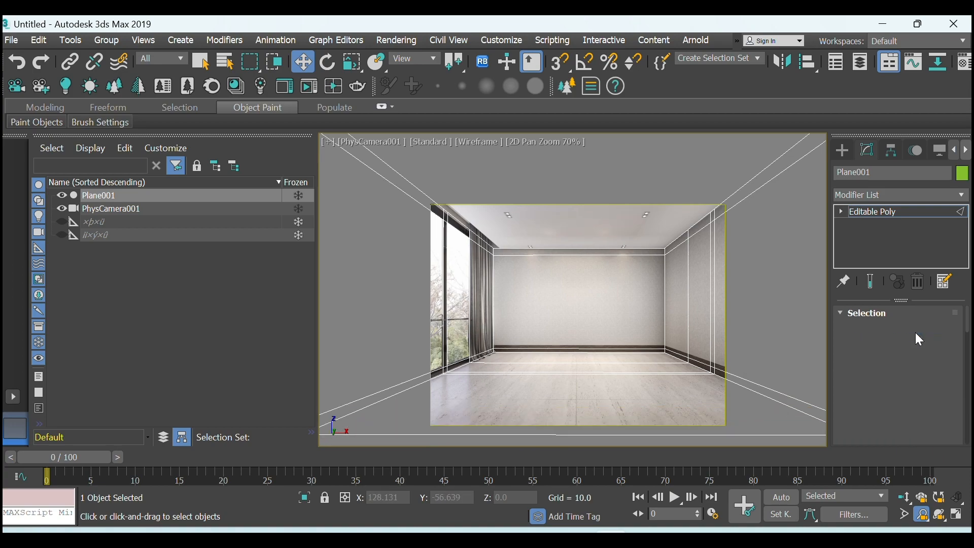
pyautogui.press('F3')
pyautogui.scroll(2, 471, 312)
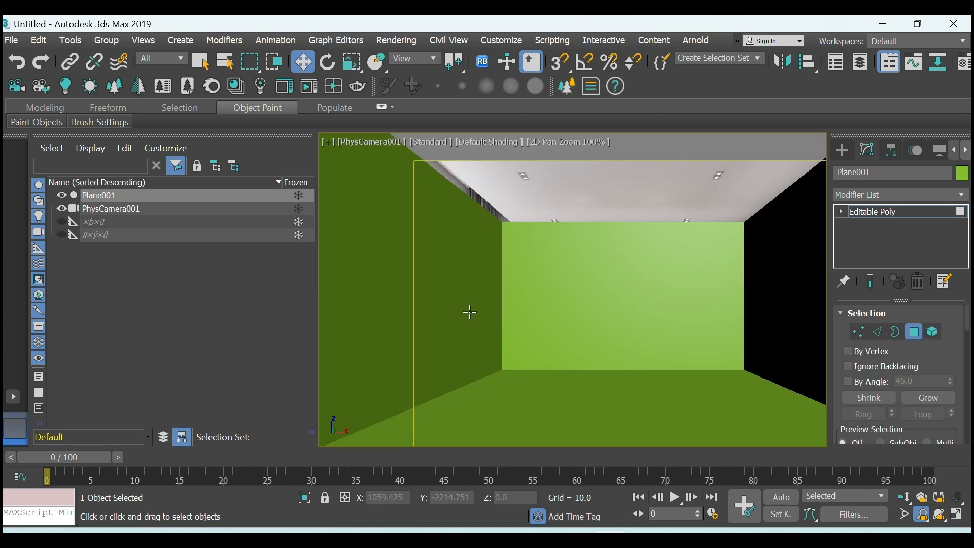
pyautogui.press('F4')
pyautogui.scroll(2, 467, 311)
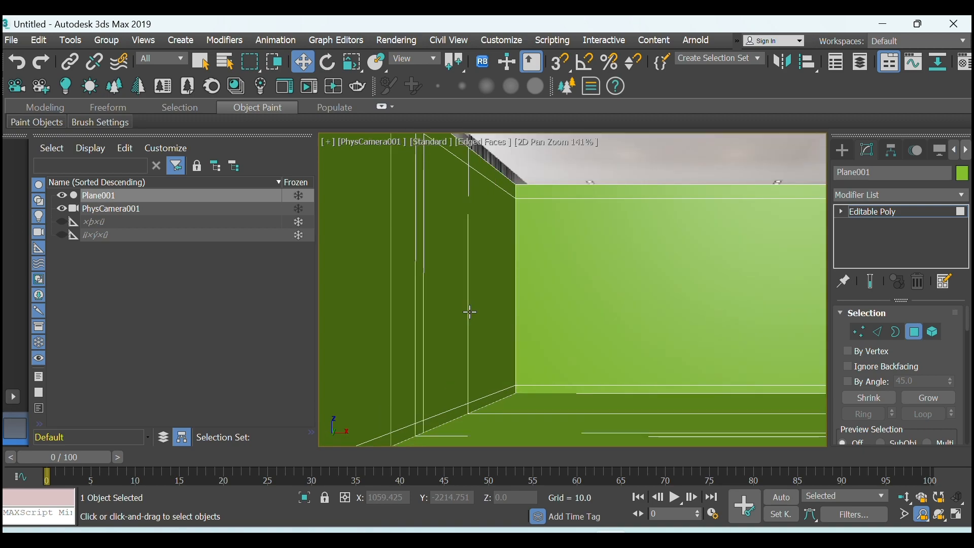
pyautogui.scroll(-4, 522, 288)
pyautogui.press('F4')
pyautogui.press('F4')
pyautogui.press('F4')
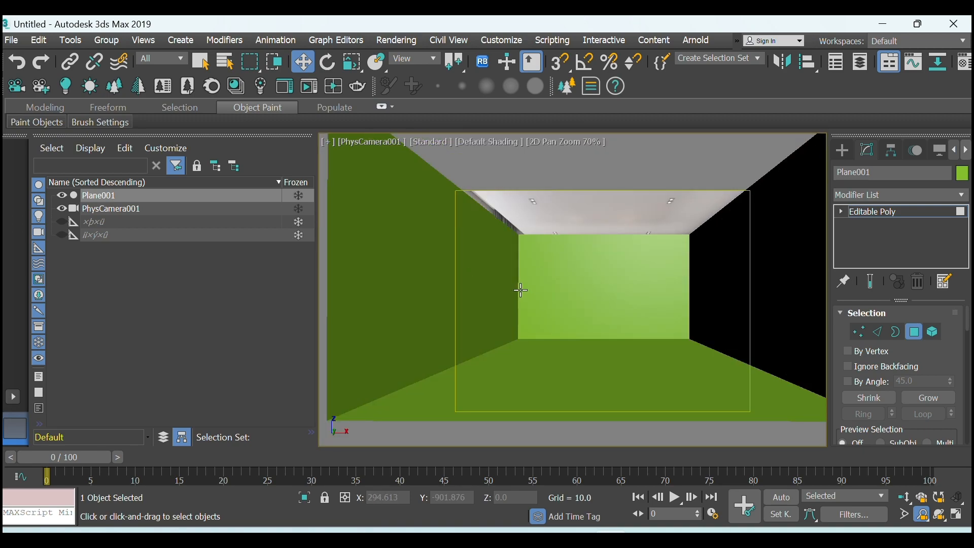
pyautogui.press('F3')
# - Delete the window wall polygons covering the two glass panes on either side of the mullion
pyautogui.scroll(4, 507, 301)
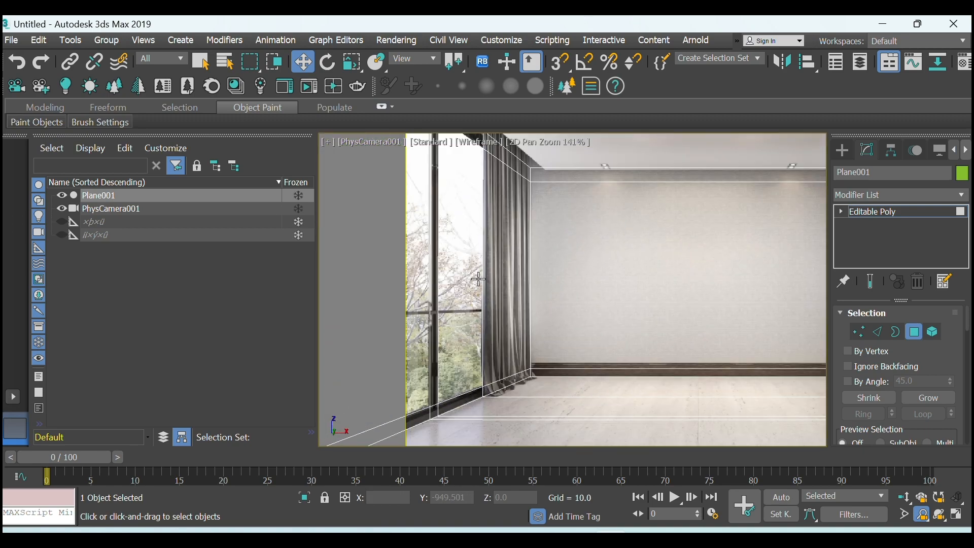
pyautogui.click(464, 304)
pyautogui.moveTo(466, 355); pyautogui.dragTo(463, 303, button='middle')
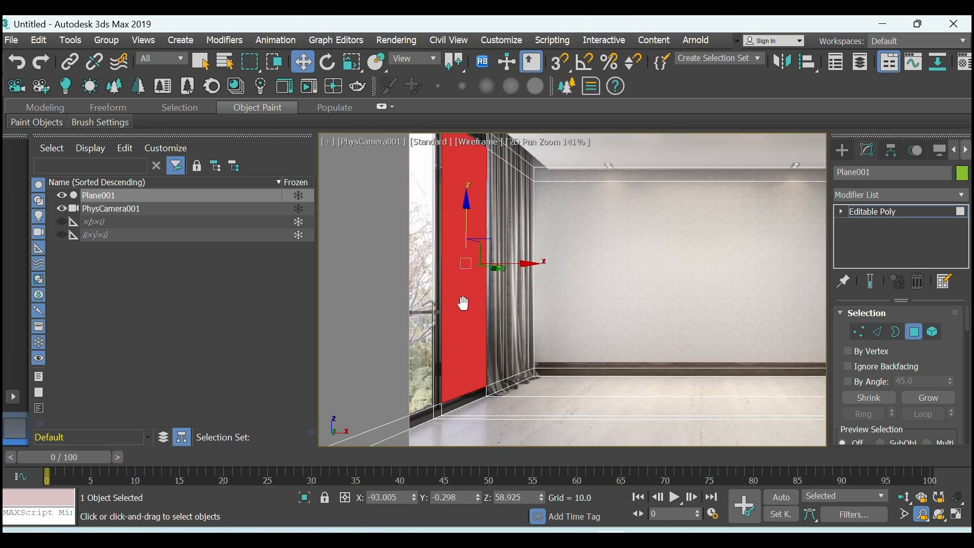
pyautogui.keyDown('ctrl'); pyautogui.click(410, 316); pyautogui.keyUp('ctrl')
pyautogui.scroll(-2, 410, 315)
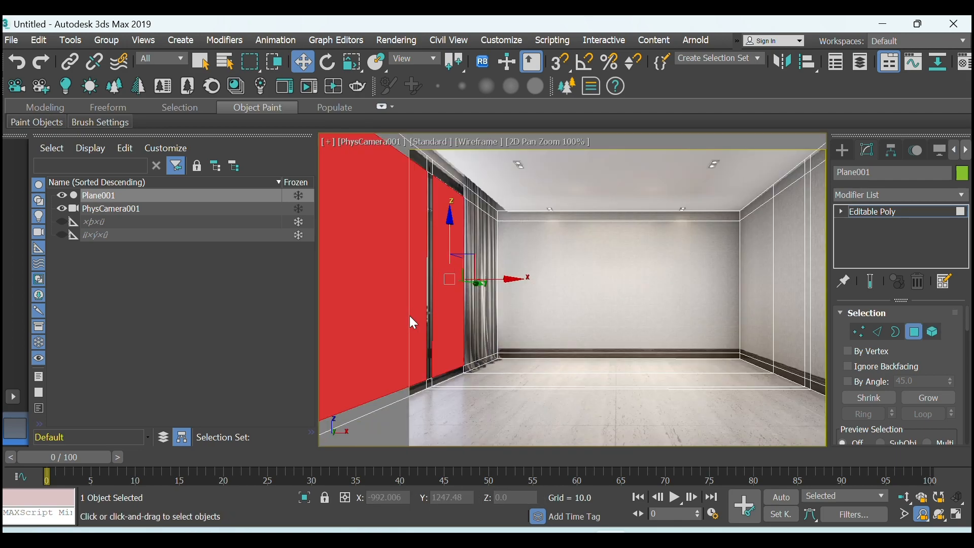
pyautogui.press('Delete')
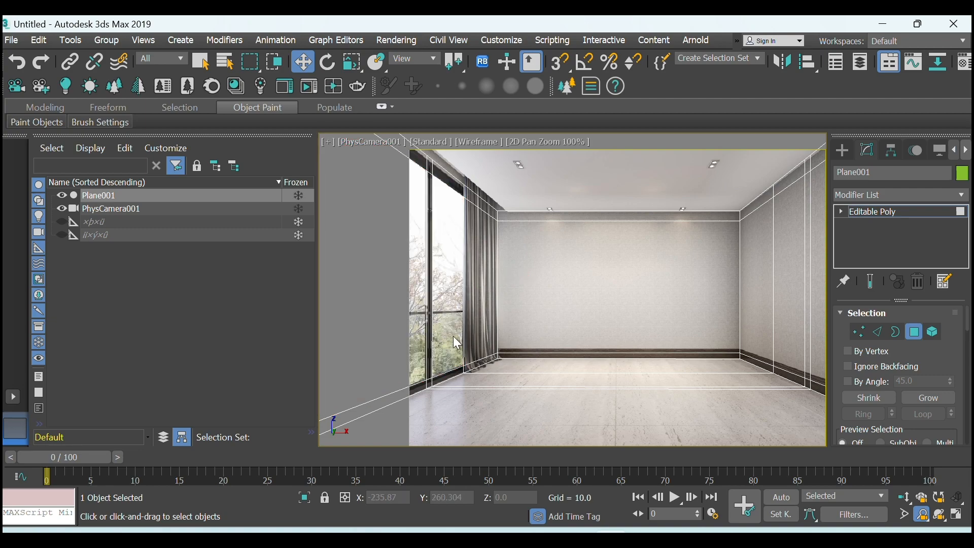
# - Check the window openings in shaded display against the photo and return to wireframe
pyautogui.press('F3')
pyautogui.scroll(-3, 456, 336)
pyautogui.scroll(3, 458, 343)
pyautogui.scroll(-2, 458, 342)
pyautogui.press('F3')
pyautogui.moveTo(704, 371); pyautogui.dragTo(672, 374, button='middle')
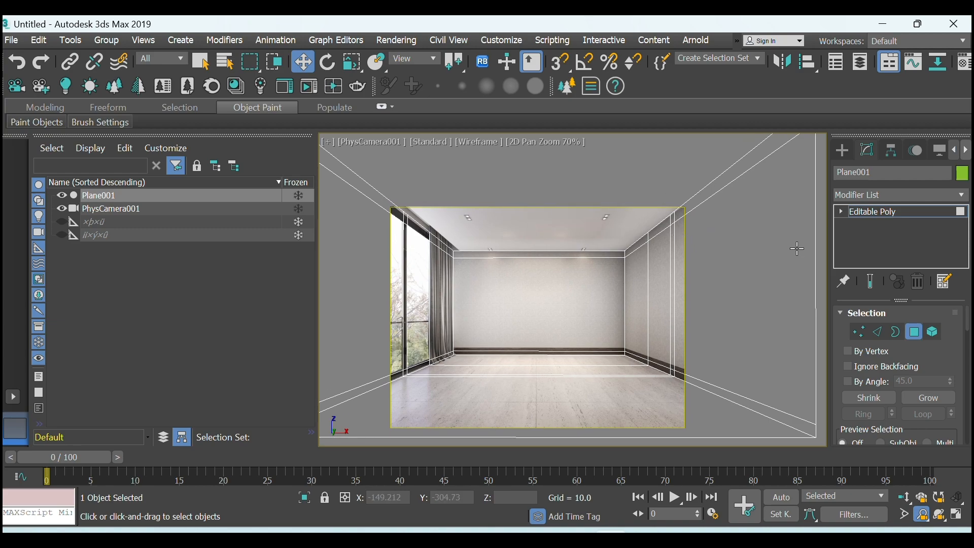